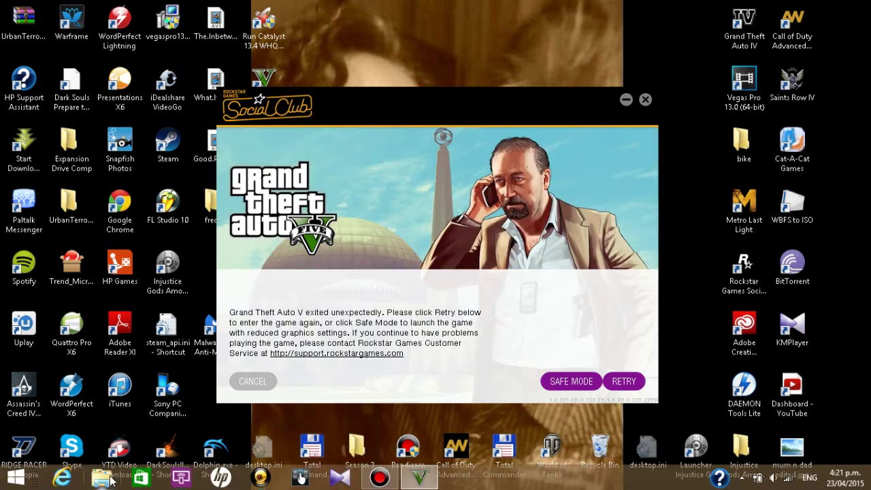
Delete settings.xml from Documents\Rockstar Games\GTA V in File Explorer
left_click(102, 478)
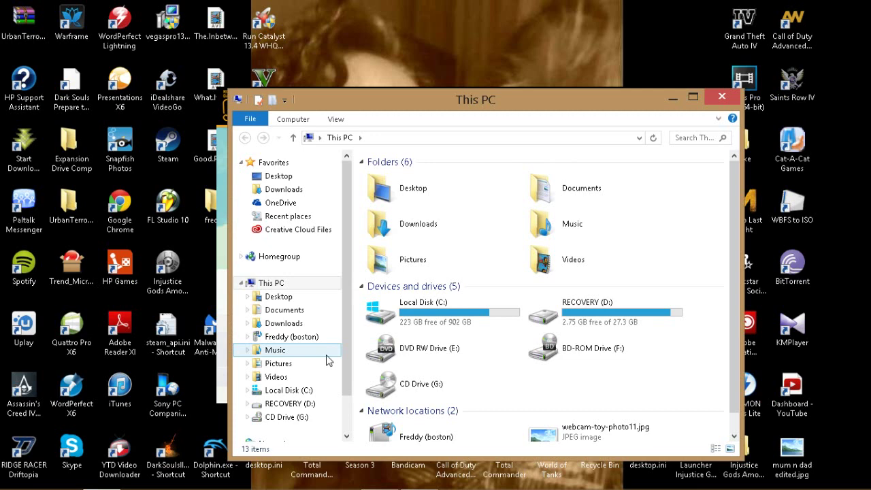
left_click(291, 312)
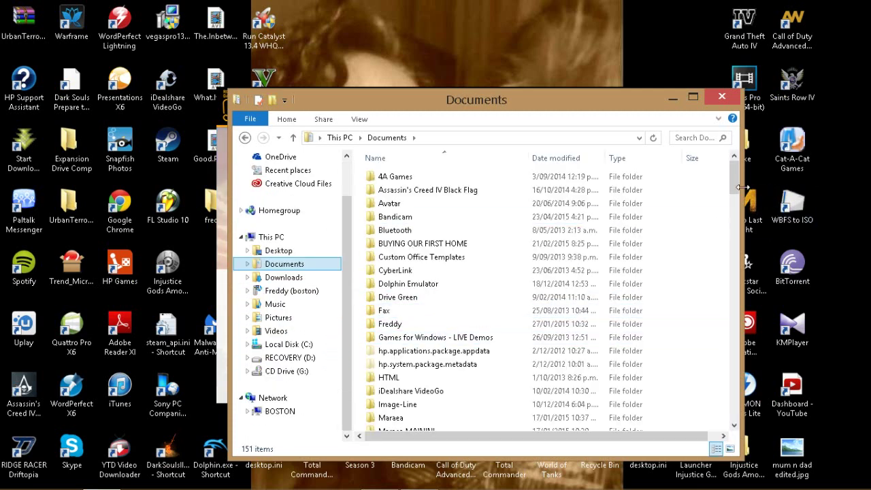
left_click_drag(733, 180, 732, 213)
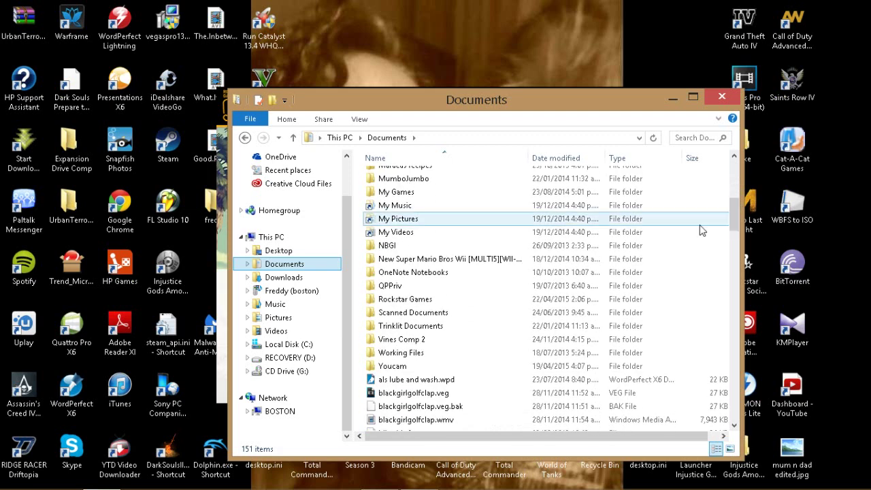
double_click(440, 299)
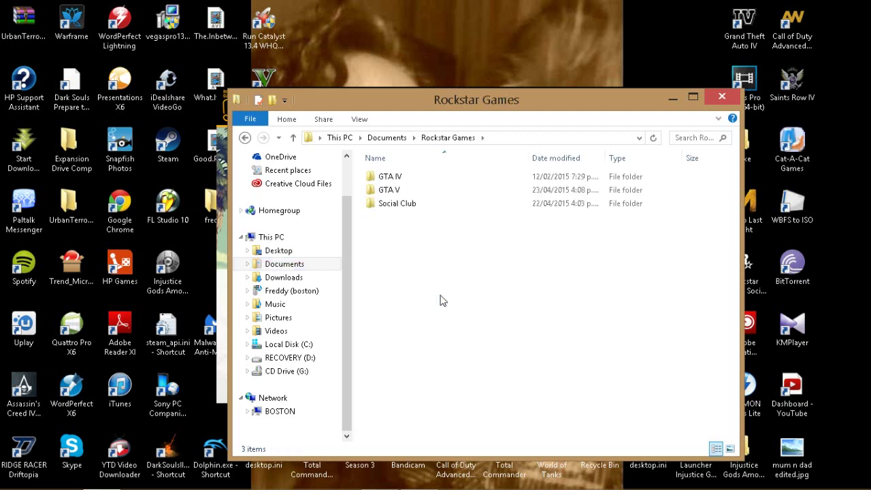
double_click(401, 193)
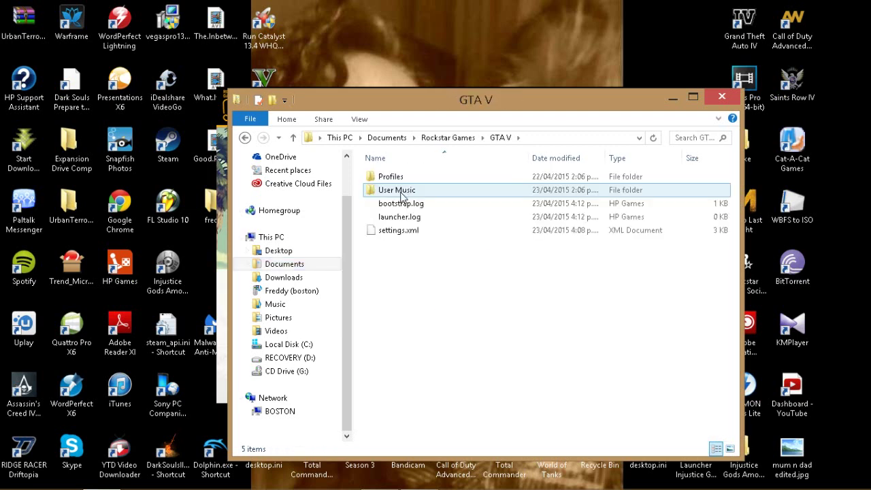
left_click(404, 234)
right_click(404, 234)
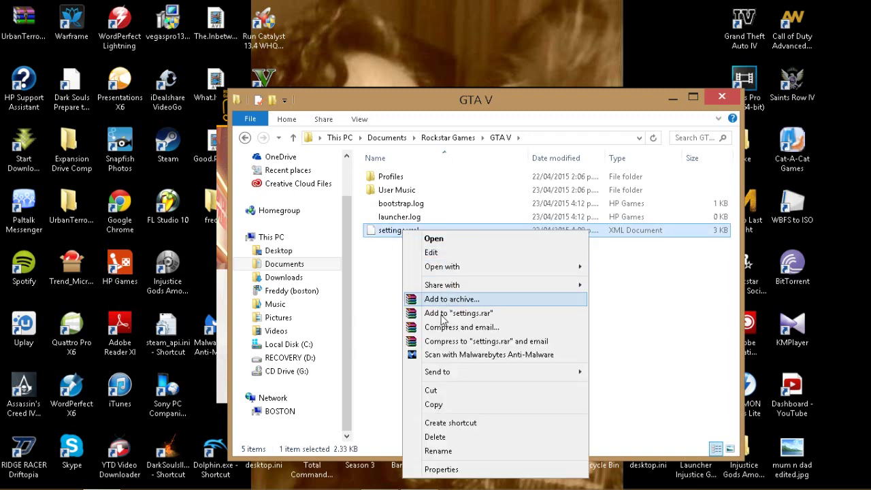
left_click(435, 436)
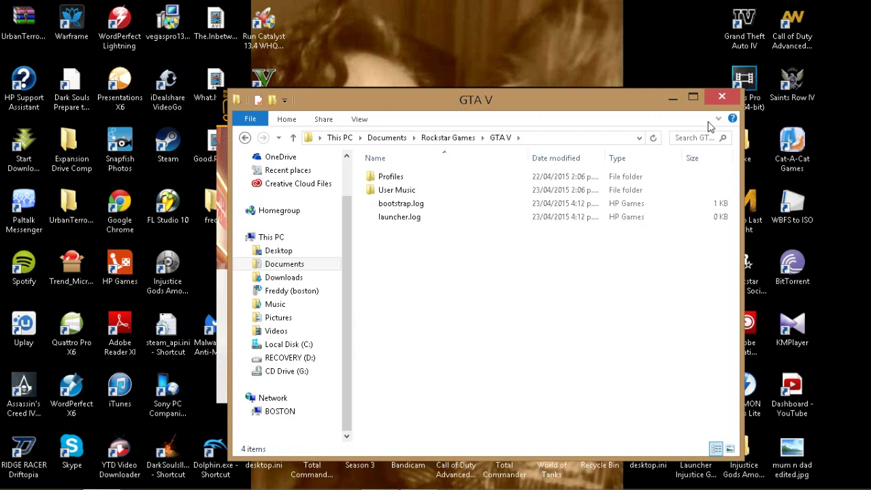
Open Catalyst's Configure Switchable Graphics from the Local Disk (C:) context menu
left_click(722, 100)
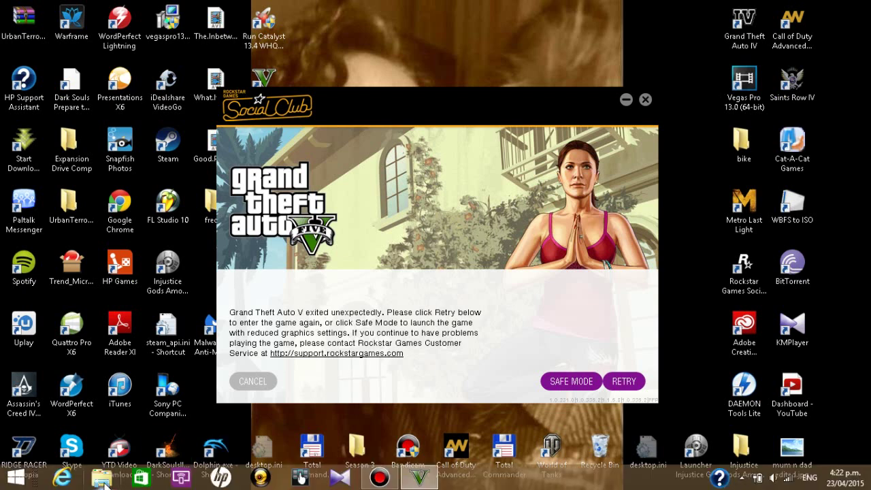
left_click(101, 477)
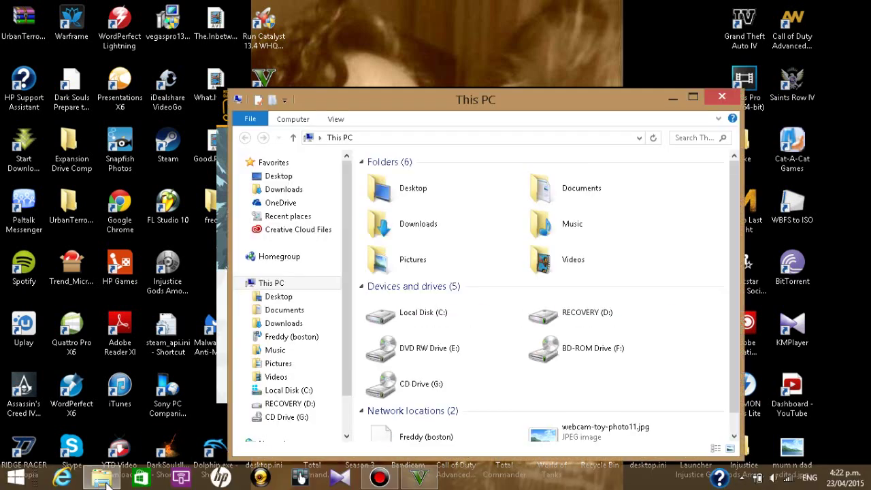
right_click(289, 395)
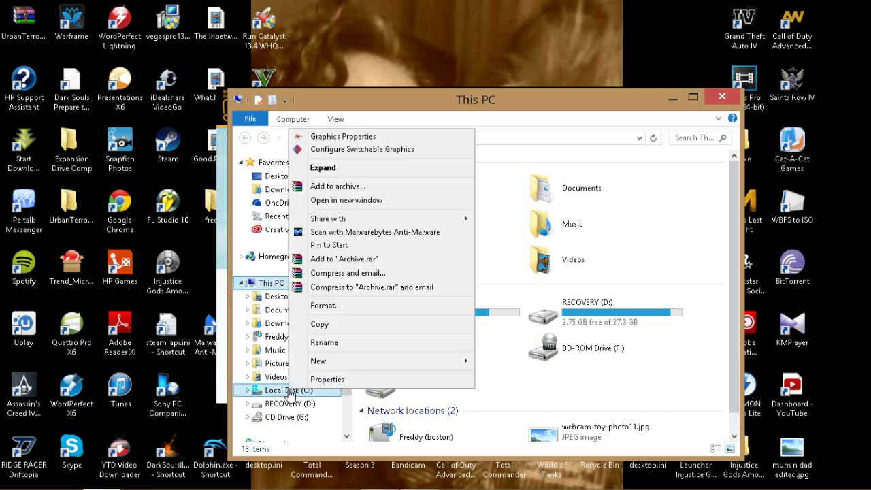
left_click(346, 157)
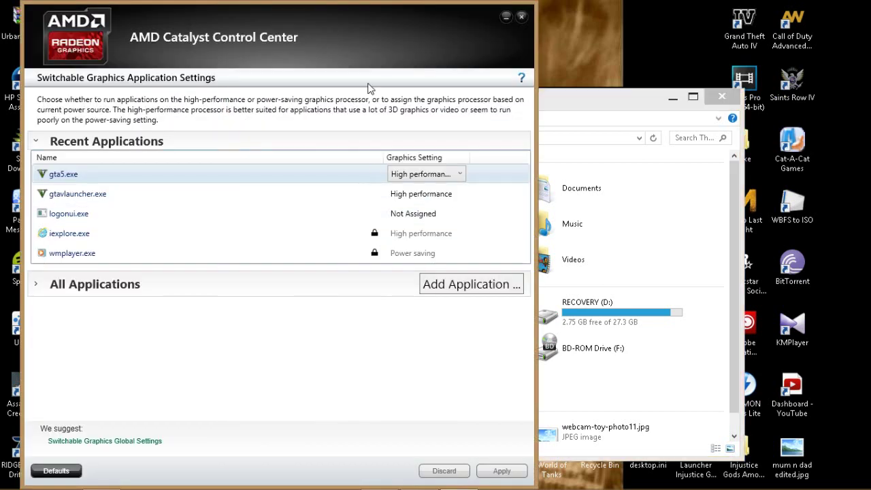
Switch gta5.exe and gtavlauncher.exe to Power saving and apply
left_click(461, 174)
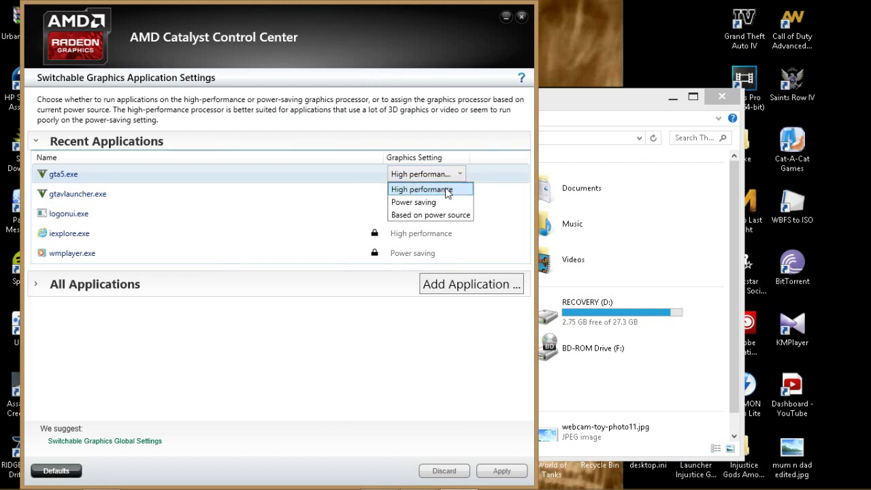
left_click(449, 202)
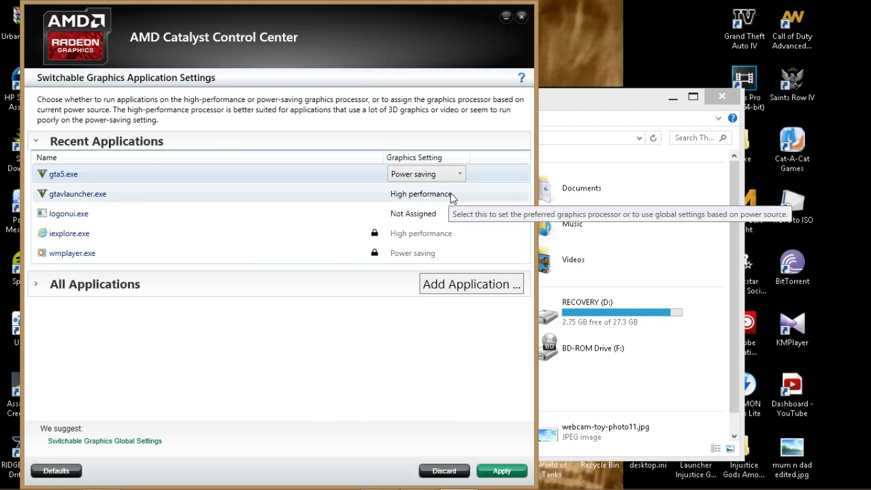
left_click(451, 197)
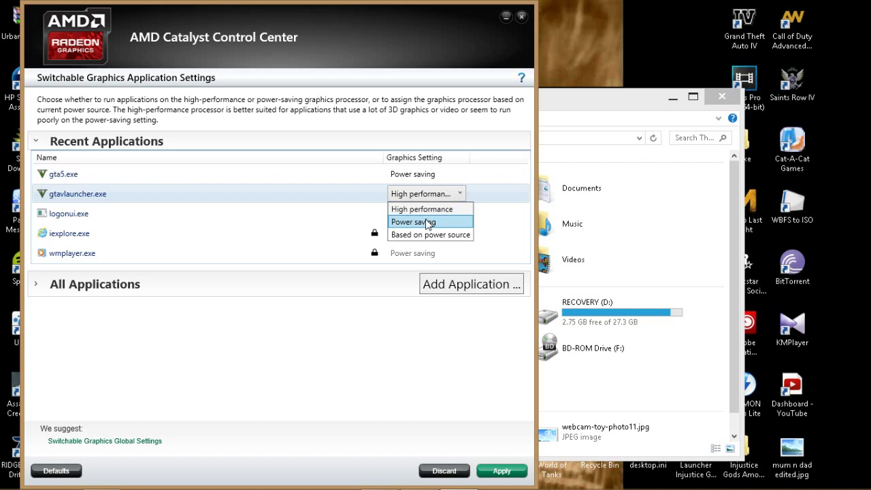
left_click(423, 222)
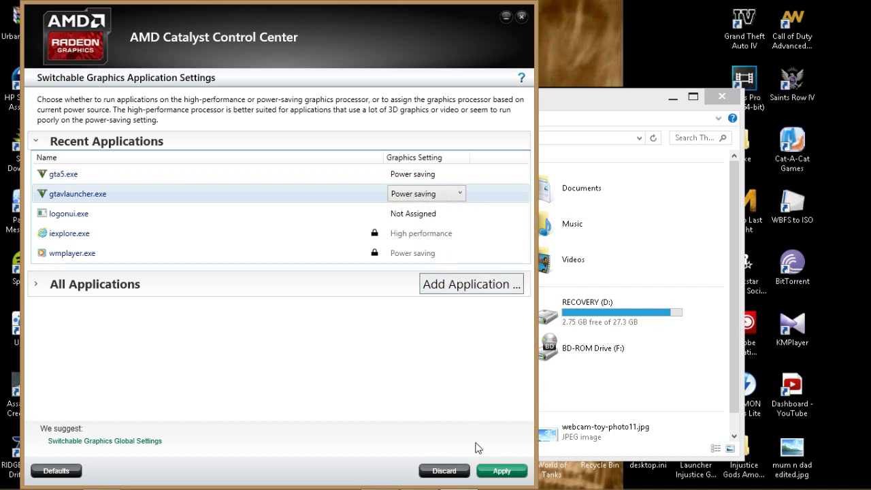
left_click(503, 472)
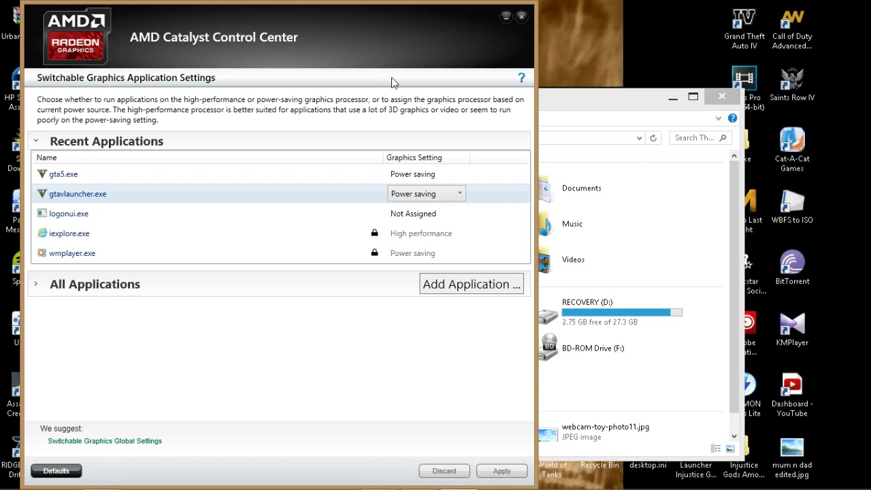
Close File Explorer and the Social Club crash message, then minimize Catalyst
left_click(623, 96)
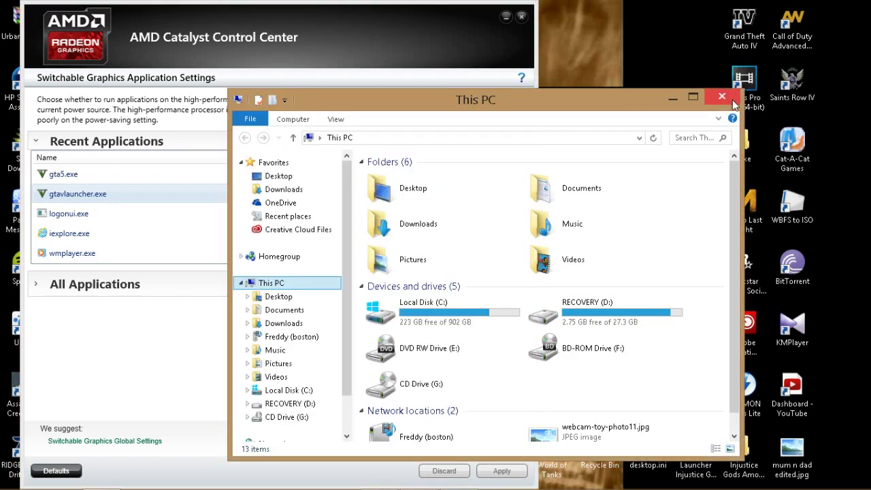
left_click(673, 97)
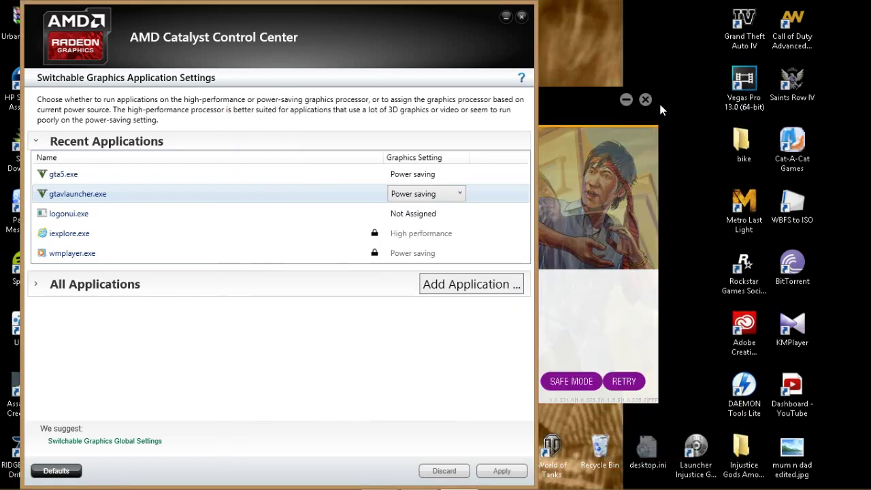
left_click(562, 101)
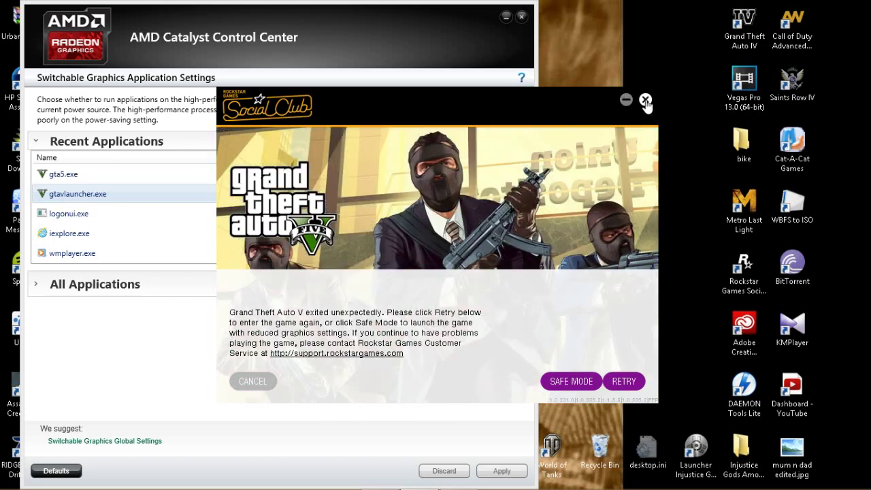
left_click(644, 100)
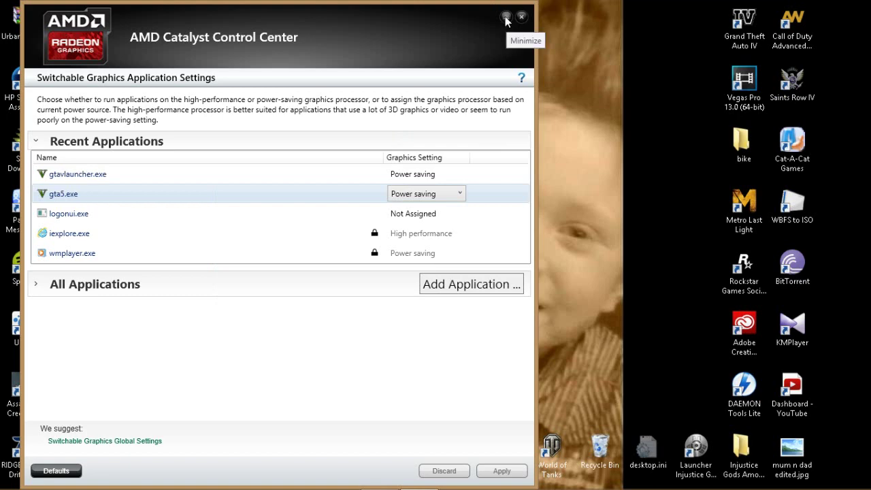
left_click(505, 19)
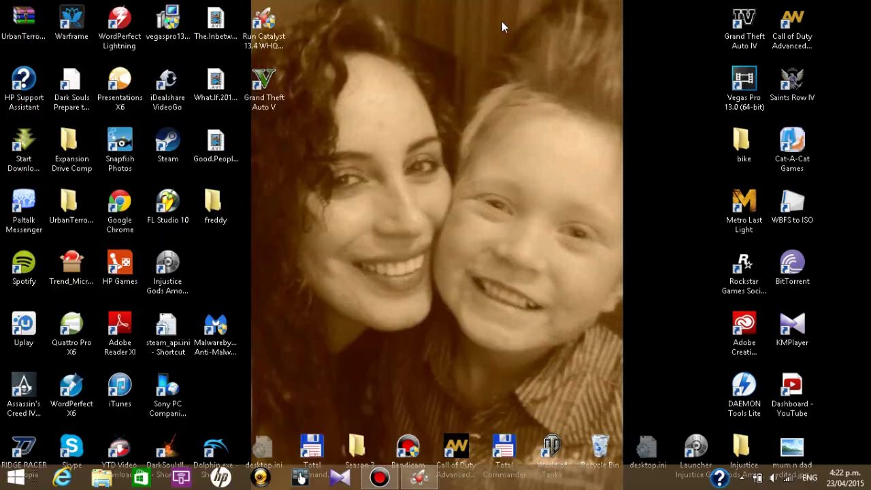
Relaunch Grand Theft Auto V from its desktop icon
double_click(272, 85)
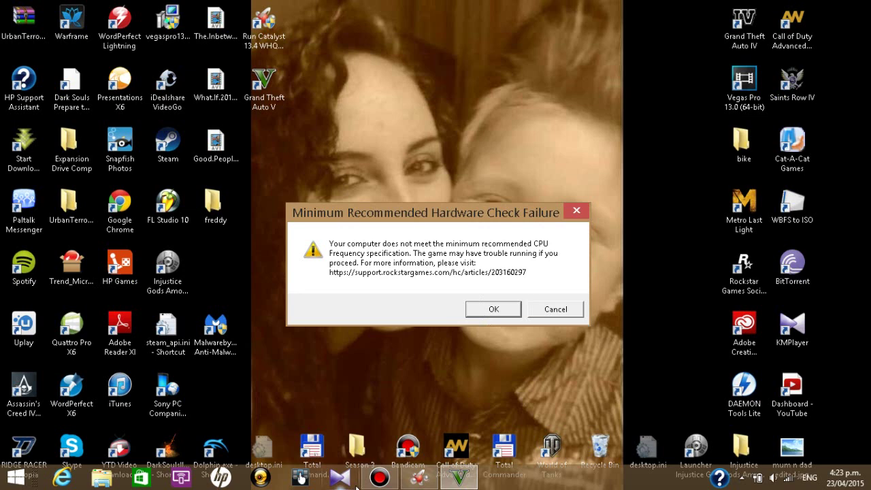
Restore Catalyst, move the warning aside, and apply High performance to gta5.exe and gtavlauncher.exe
mouse_move(419, 477)
left_click(429, 480)
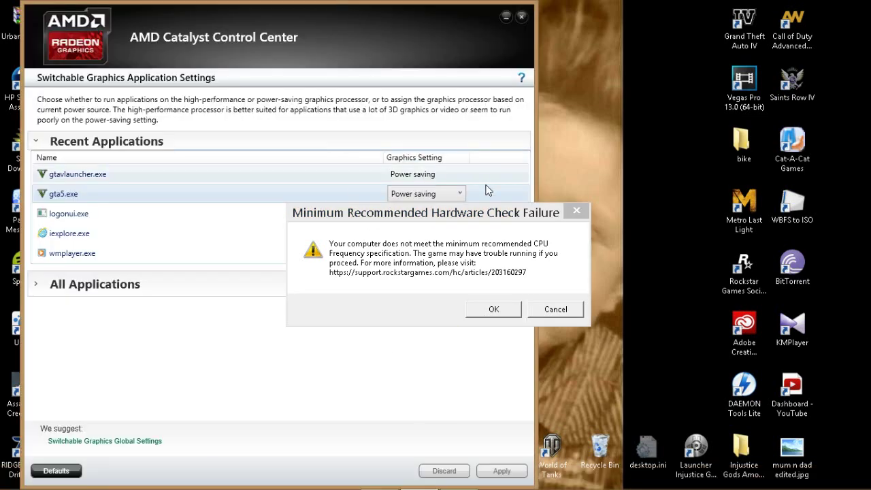
mouse_move(497, 220)
left_mouse_down()
mouse_move(781, 161)
mouse_move(754, 151)
left_mouse_up()
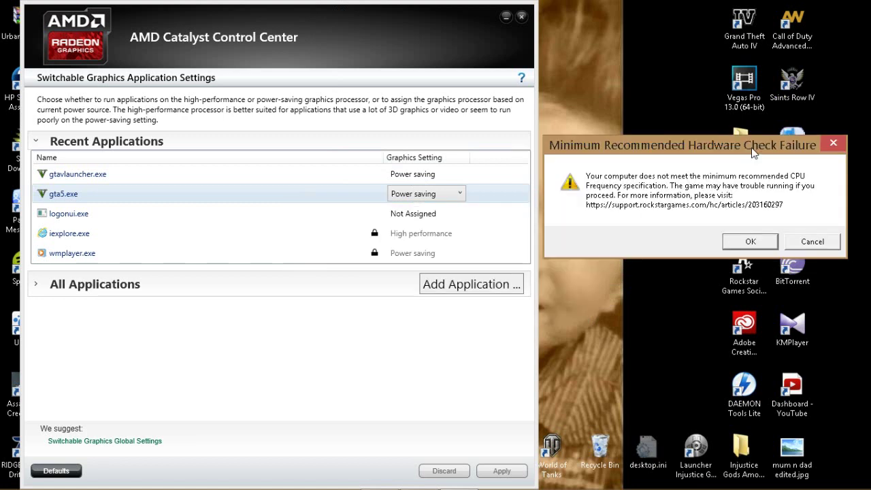
left_click(461, 194)
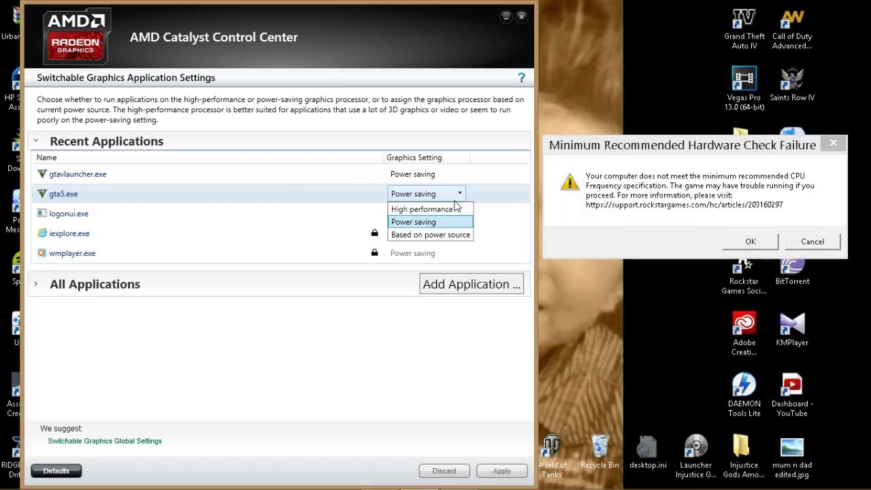
left_click(436, 204)
left_click(418, 174)
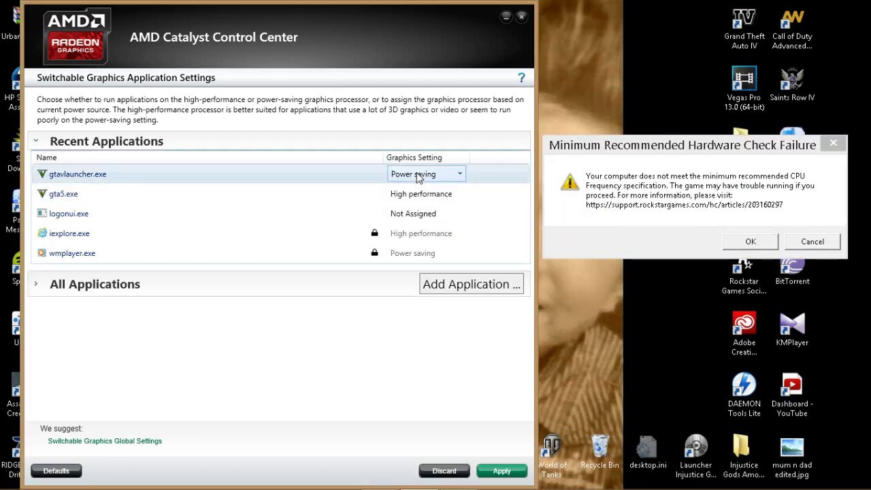
left_click(460, 175)
left_click(442, 191)
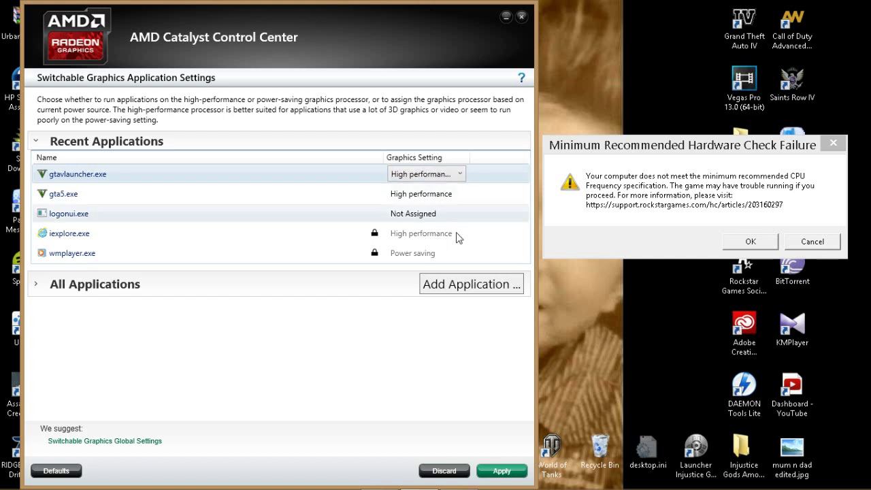
left_click(517, 471)
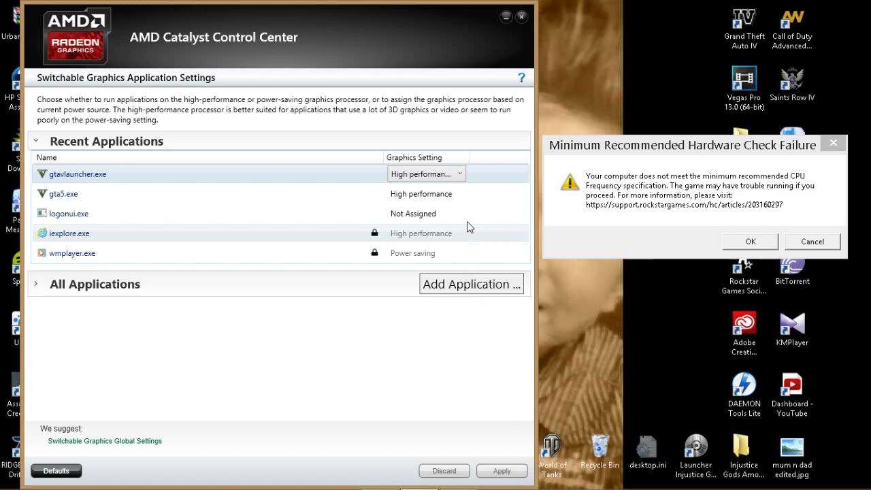
Close the AMD Catalyst Control Center window
left_click(521, 16)
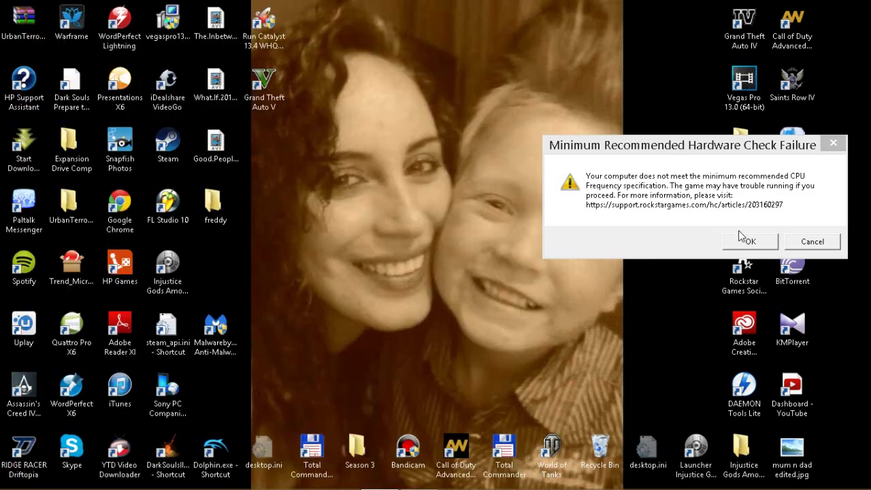